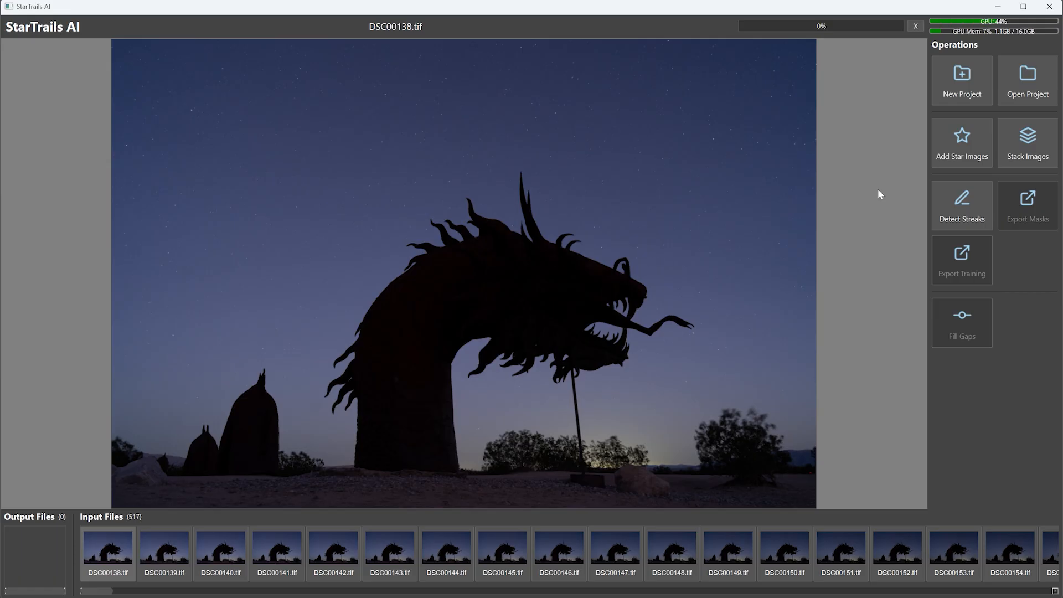
Stack all the input images with the Lighten method, keeping streaks, with no fade frames, batch size 16 and GPU use.
click(1019, 143)
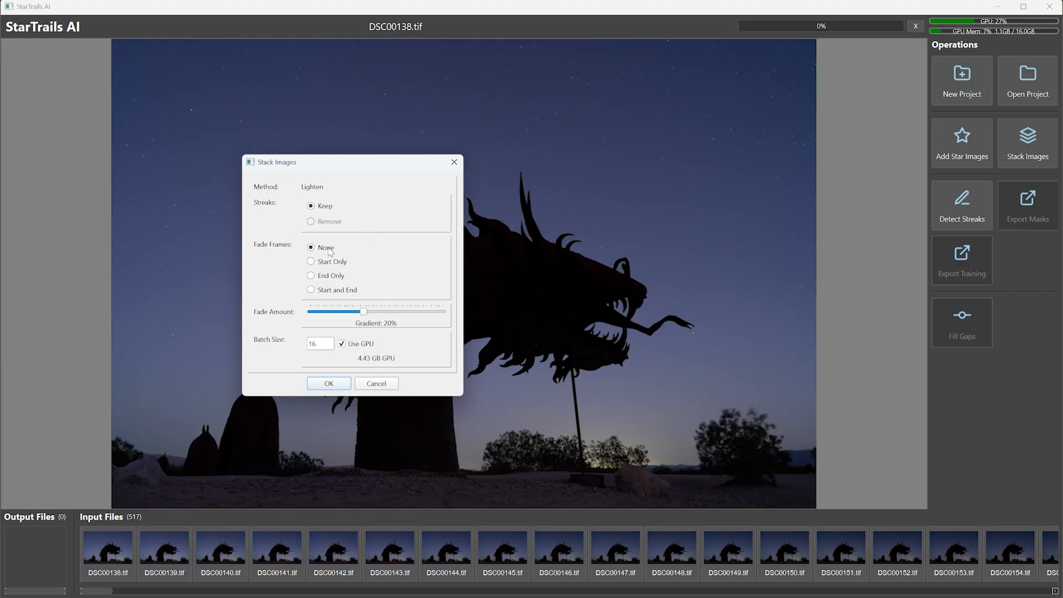
click(336, 384)
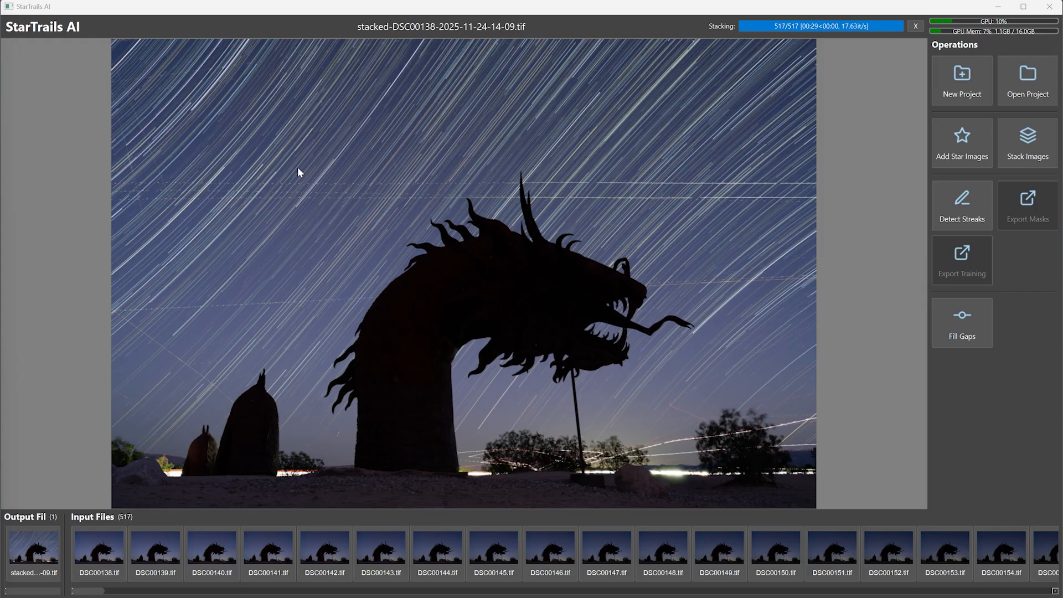
Open DSC00148.tif and manually outline the dashed aircraft streak beside the dragon's neck with a narrow four-cornered box.
click(662, 556)
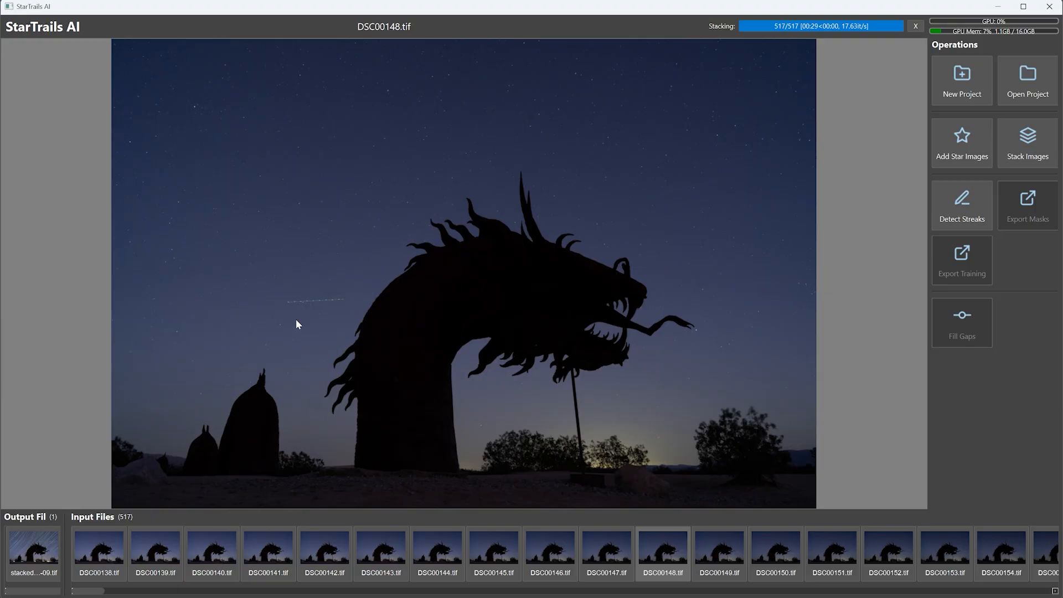
scroll(296, 320, up, 5)
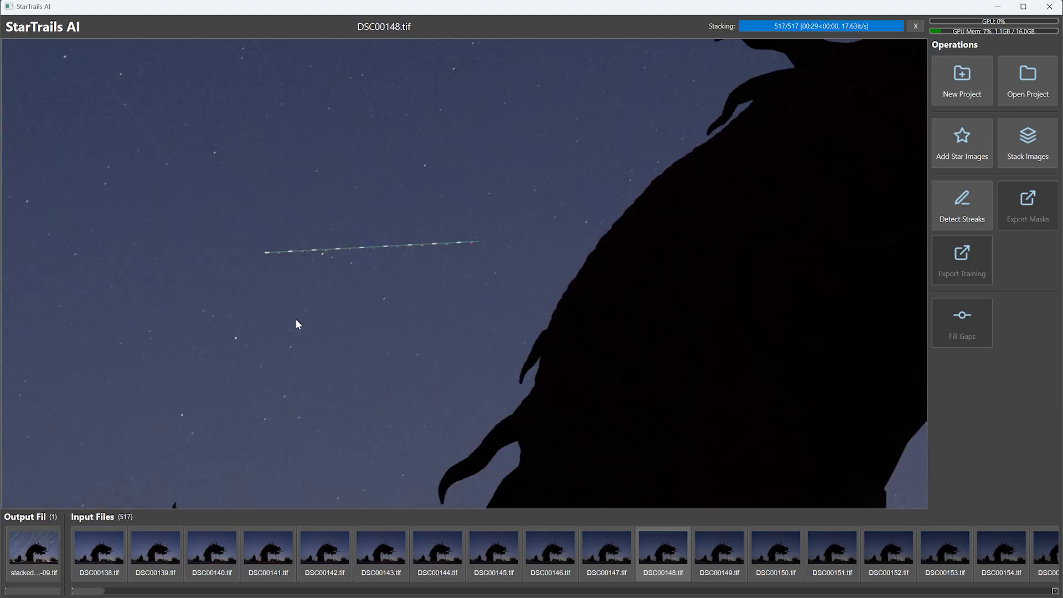
drag(249, 237, 546, 221)
click(547, 221)
click(547, 208)
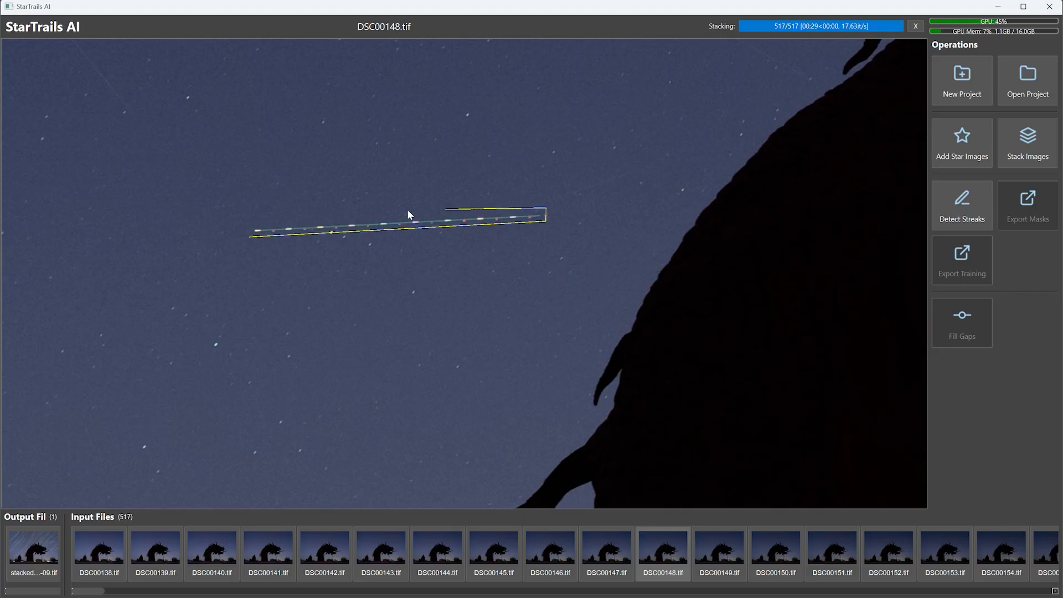
click(248, 224)
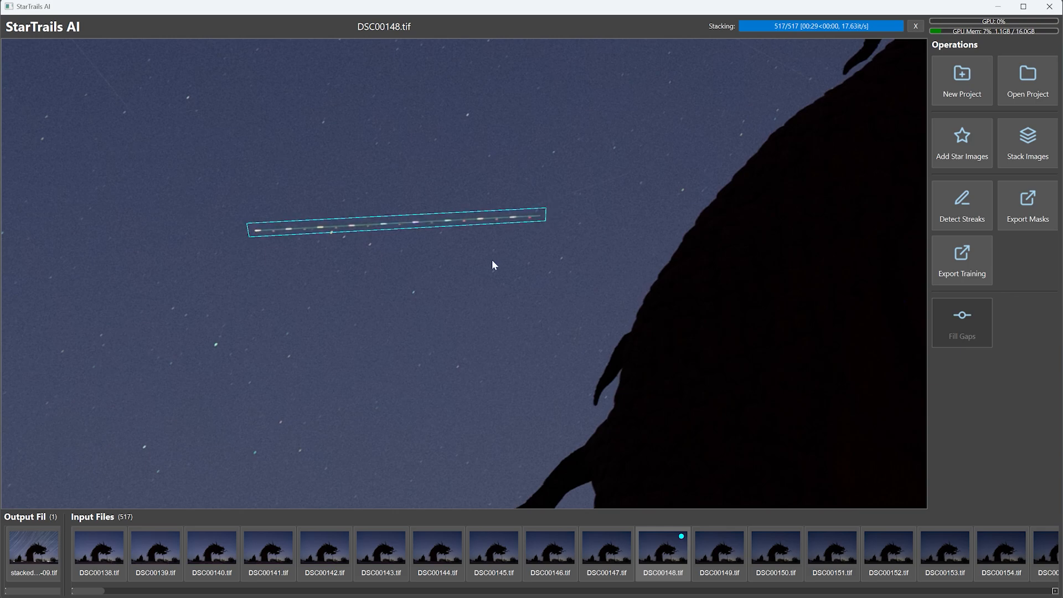
Delete the manually drawn streak outline from DSC00148.tif.
right_click(409, 225)
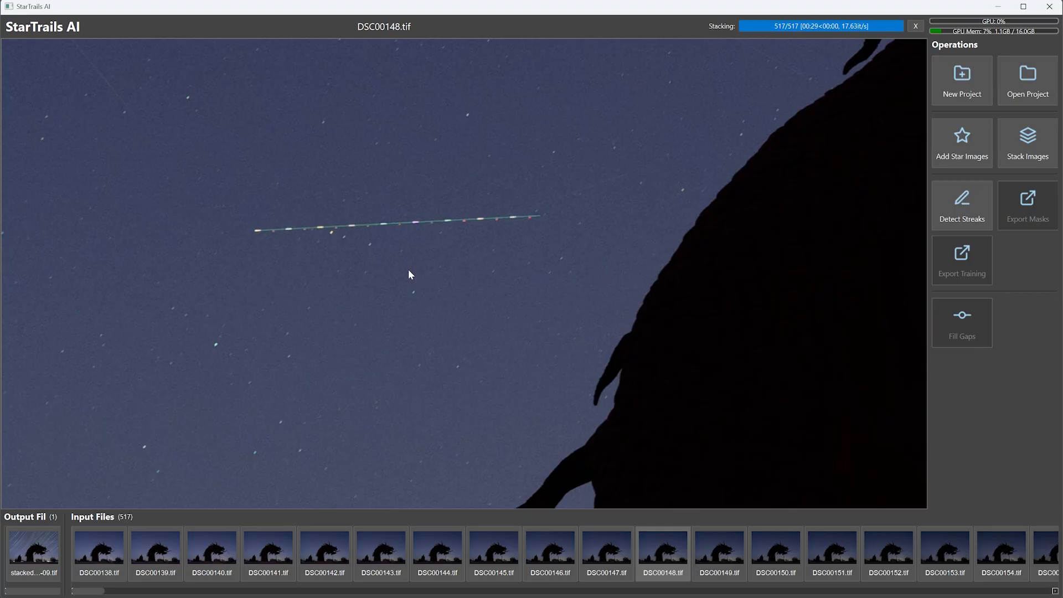
scroll(409, 271, down, 7)
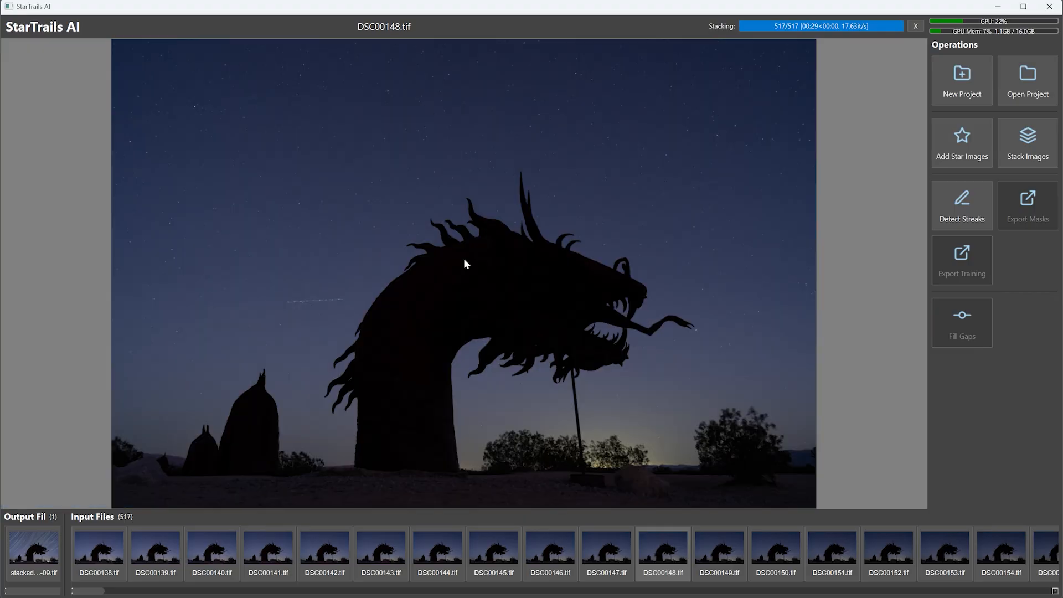
Detect streaks in the input images with confidence threshold 0.3, NMS merging, merge threshold 0.2 and GPU use.
click(956, 205)
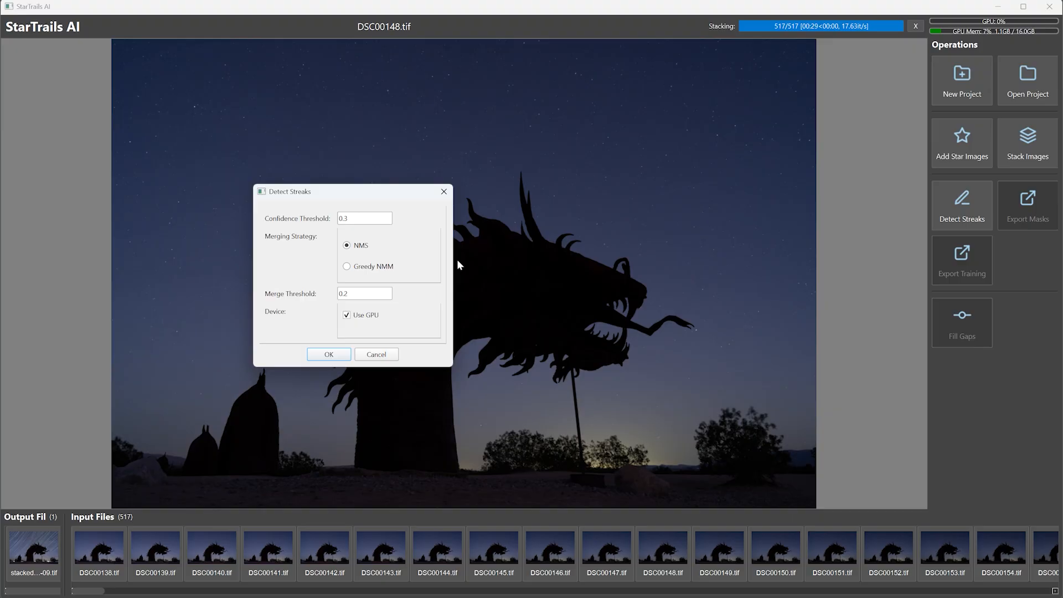
click(318, 353)
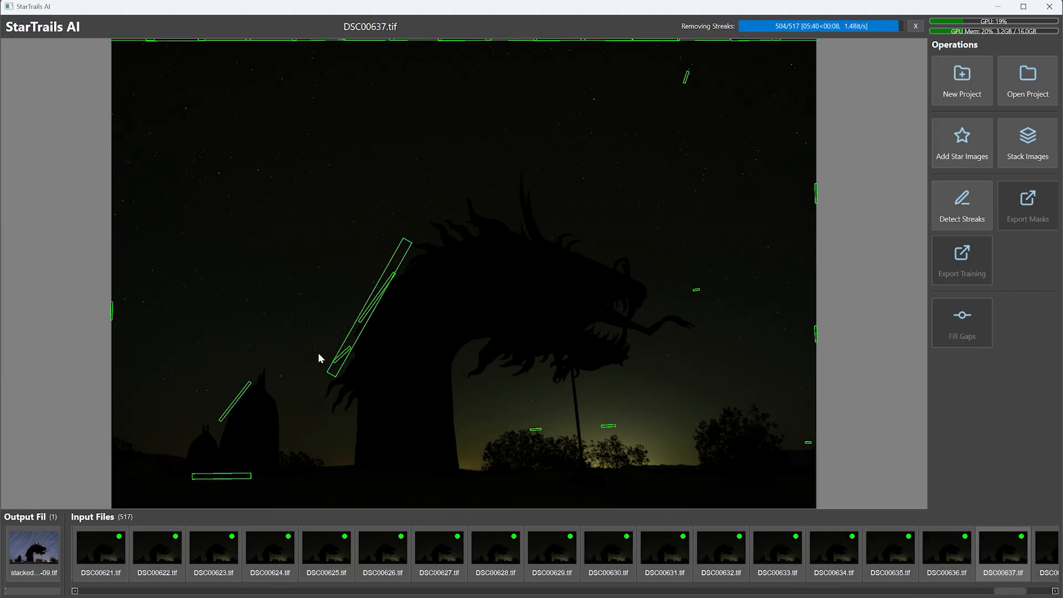
Return to the start of the input files and examine the detected streak boxes in DSC00148.tif.
drag(1014, 591, 83, 592)
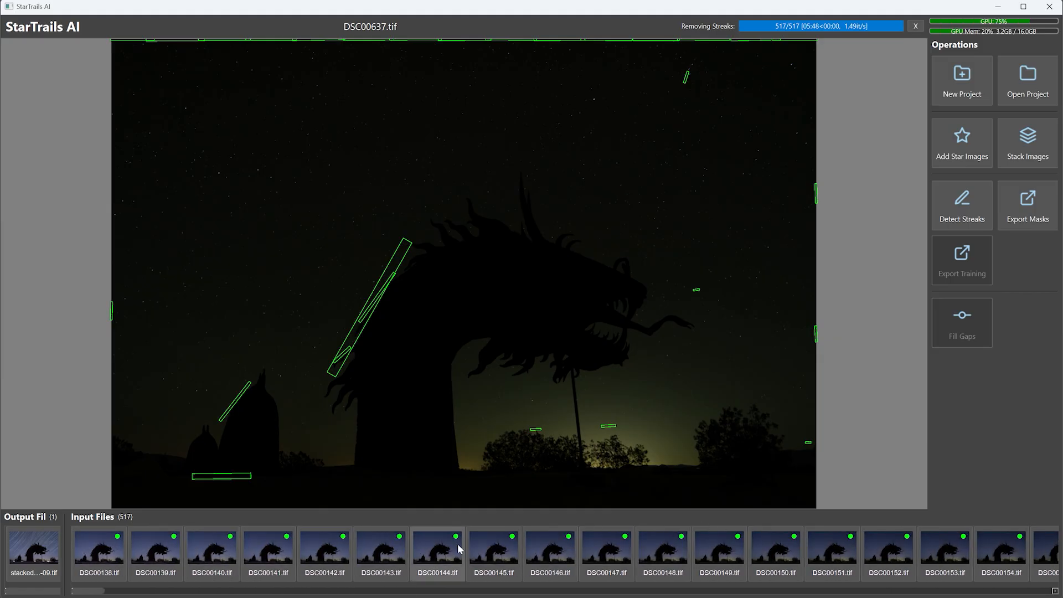
click(663, 554)
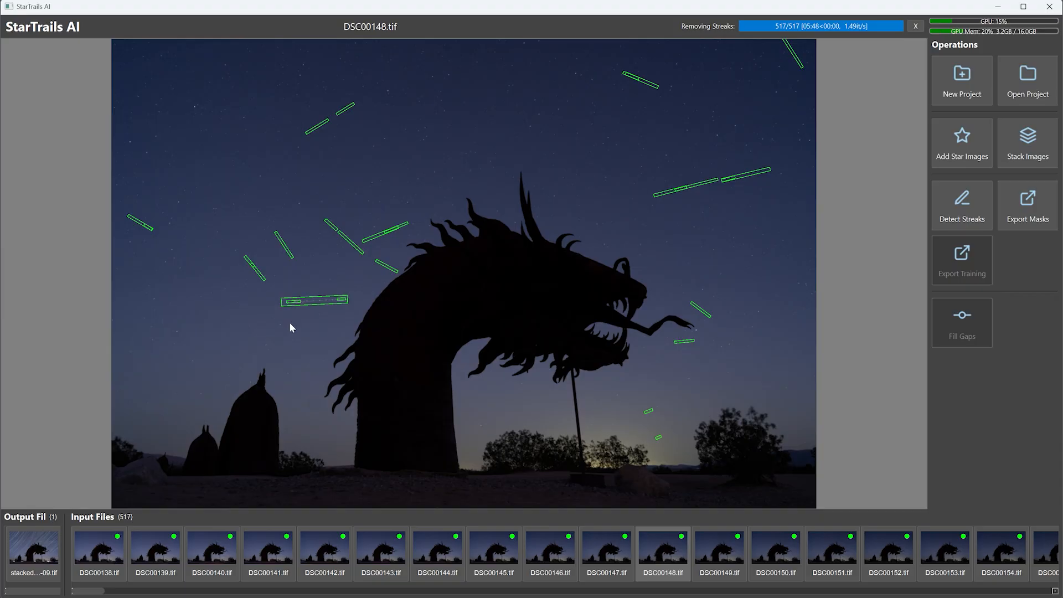
scroll(291, 327, up, 3)
scroll(290, 327, up, 1)
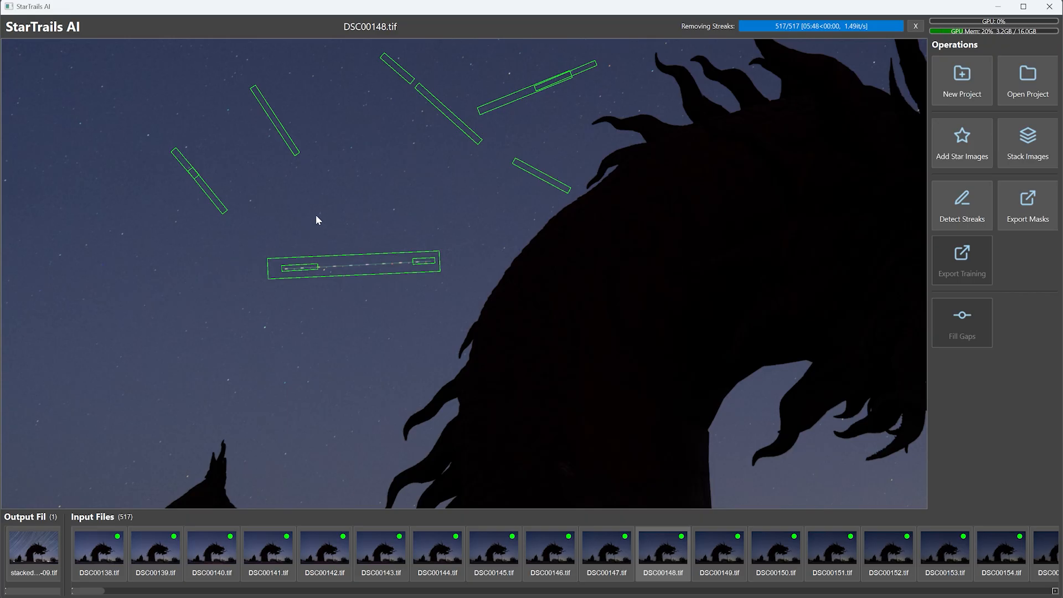
drag(316, 215, 278, 304)
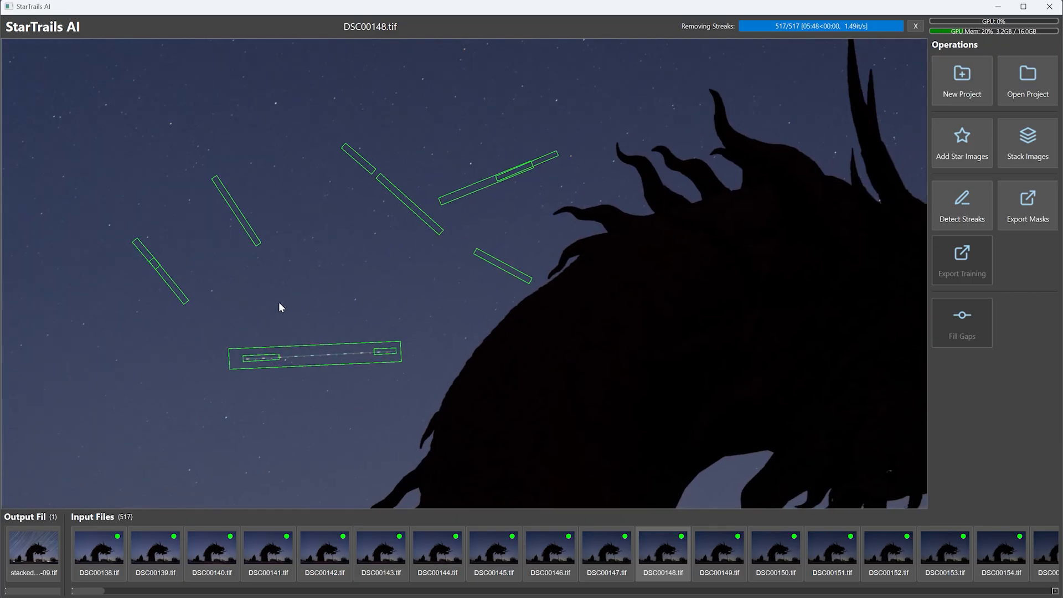
scroll(378, 233, down, 4)
Stack the images again with streaks removed and frames faded at both start and end, adjusting the fade amount.
click(1020, 142)
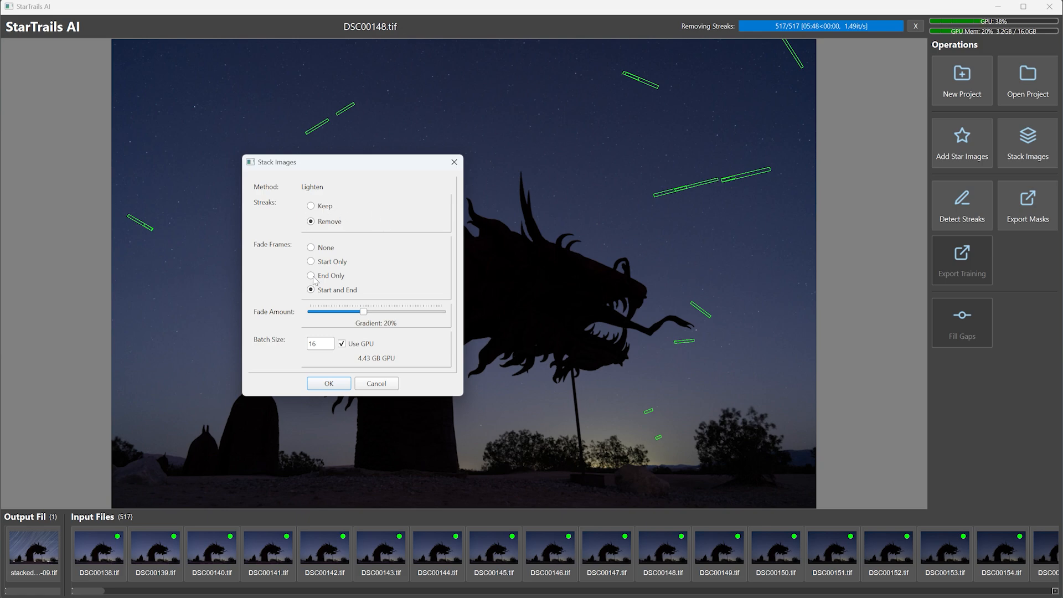
drag(366, 313, 328, 320)
click(329, 384)
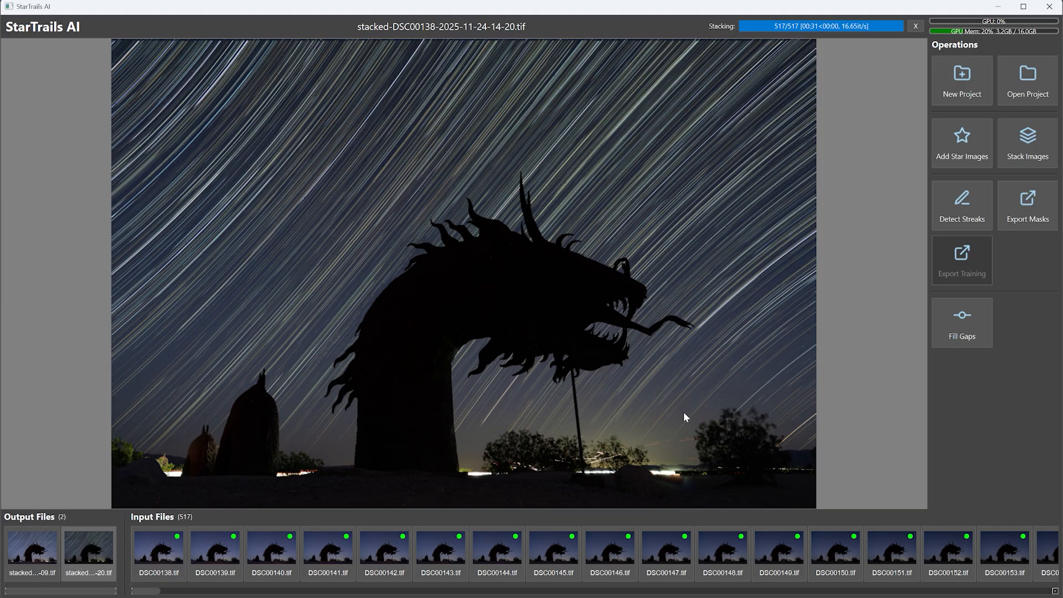
Examine the new stacked image for leftover streaks near the horizon and for artifacts along the dragon's outline.
scroll(685, 417, up, 2)
scroll(667, 389, up, 3)
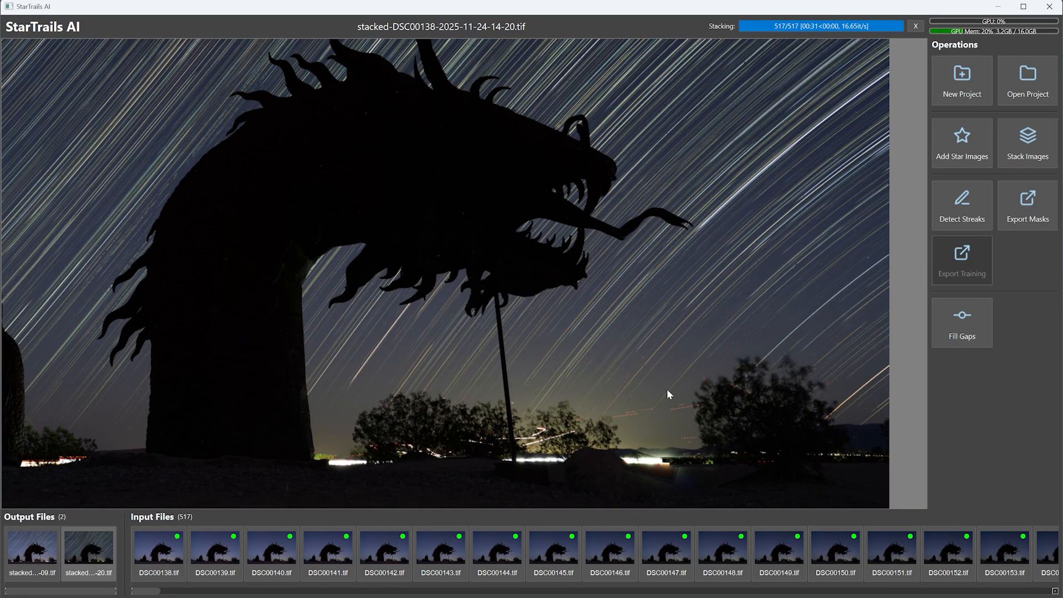
scroll(595, 426, up, 1)
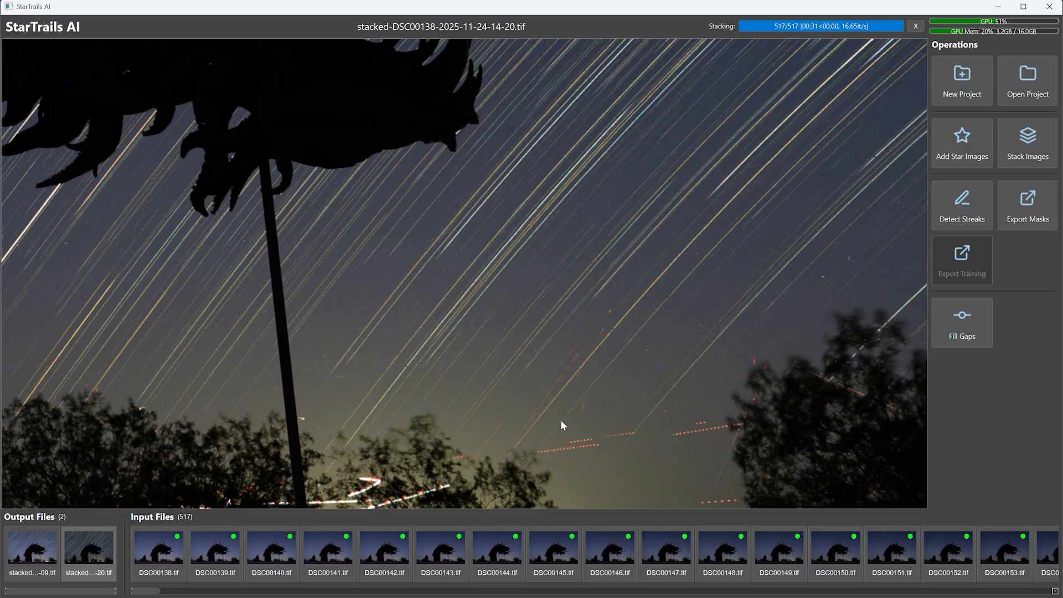
scroll(561, 420, down, 2)
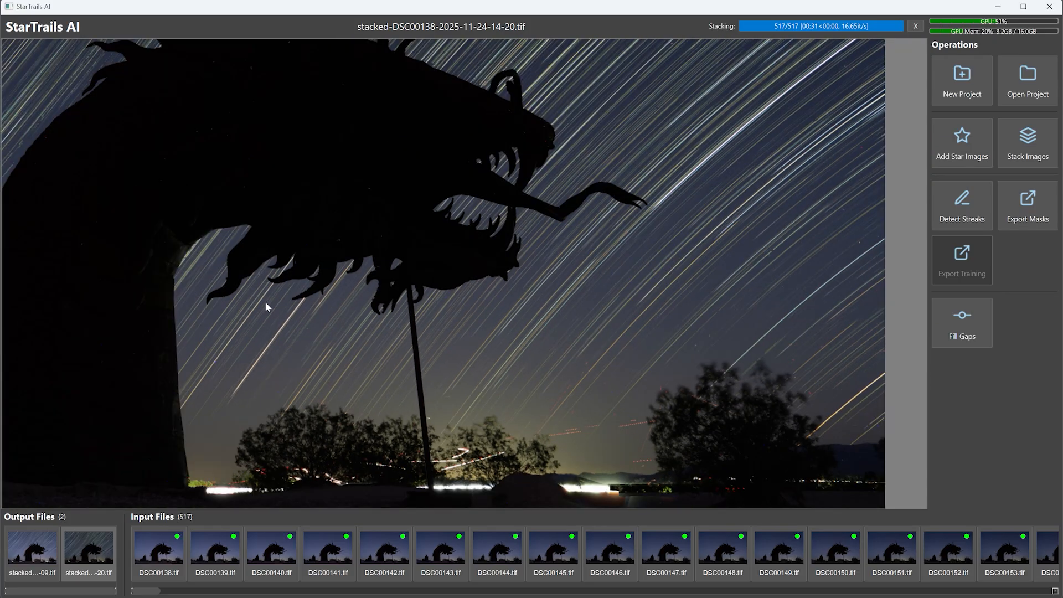
scroll(266, 303, up, 3)
drag(581, 400, 586, 407)
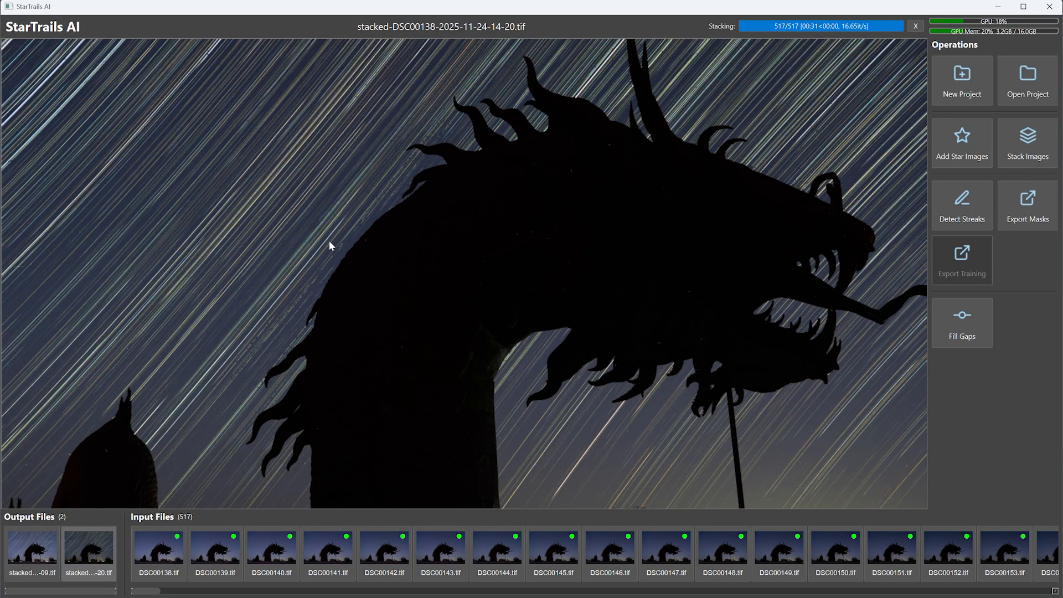
drag(643, 127, 667, 183)
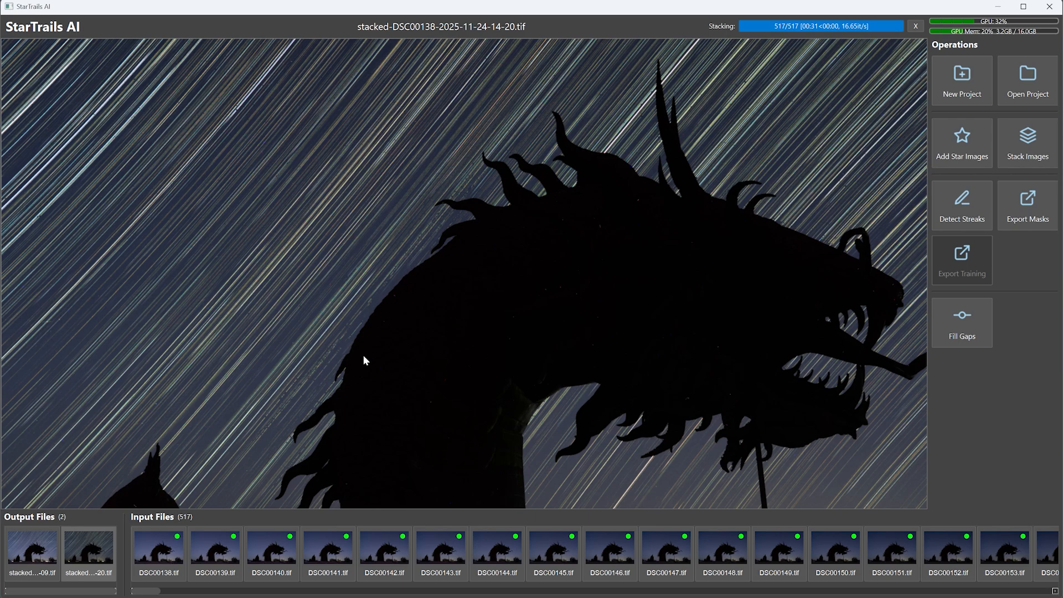
drag(362, 356, 391, 265)
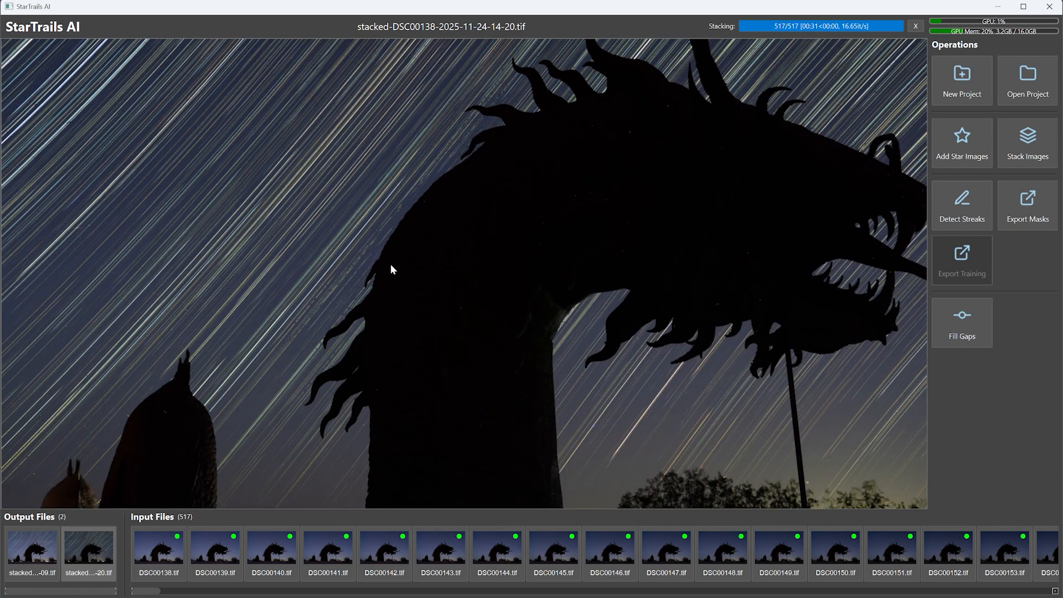
scroll(391, 264, down, 3)
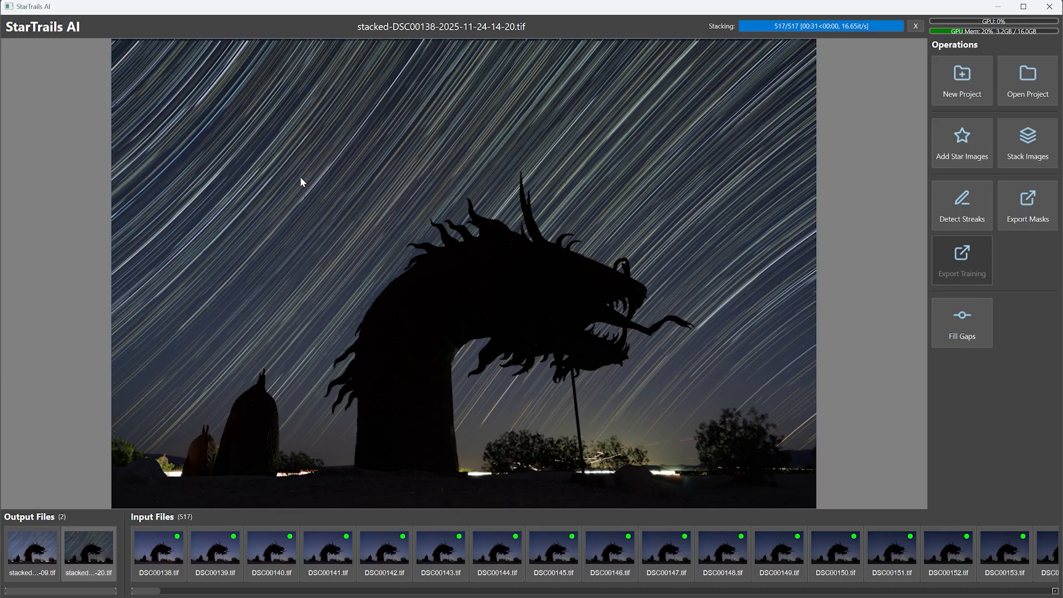
Inspect the star trails up close and fill their gaps in the streak-free stacked image.
scroll(301, 177, up, 5)
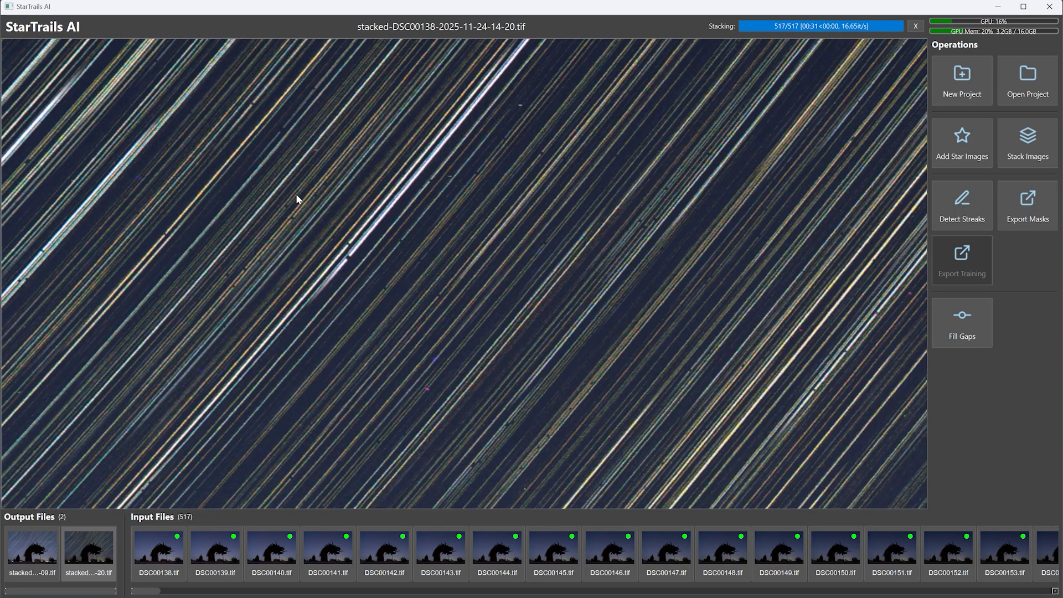
scroll(296, 194, up, 1)
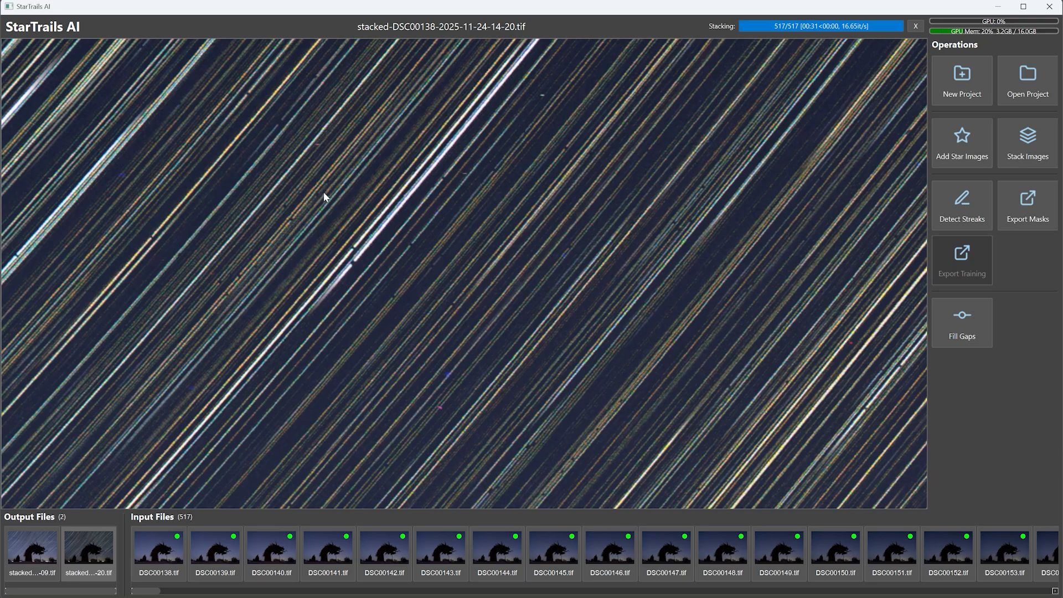
double_click(363, 210)
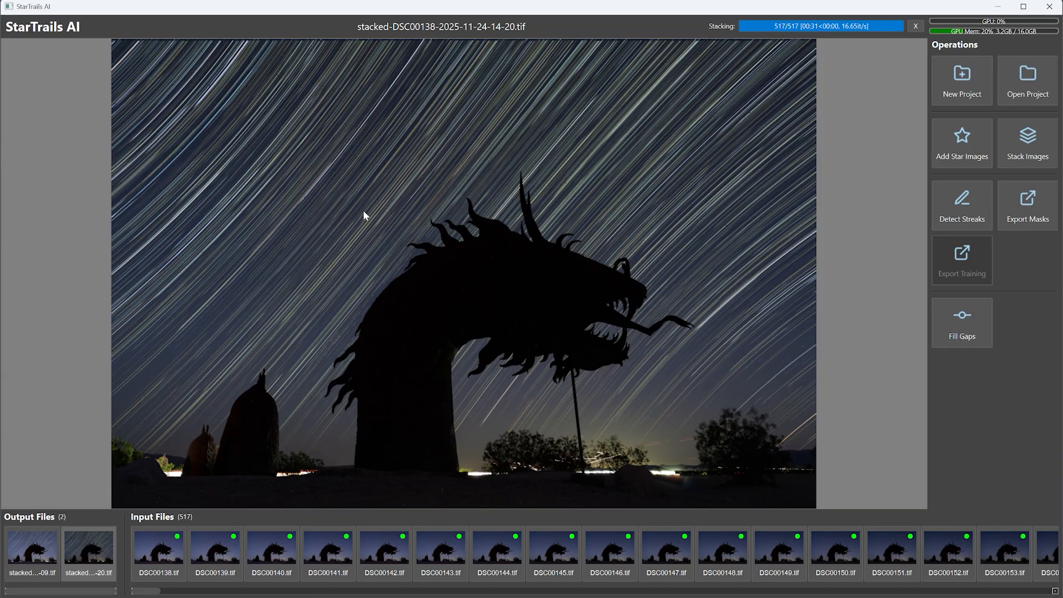
click(956, 321)
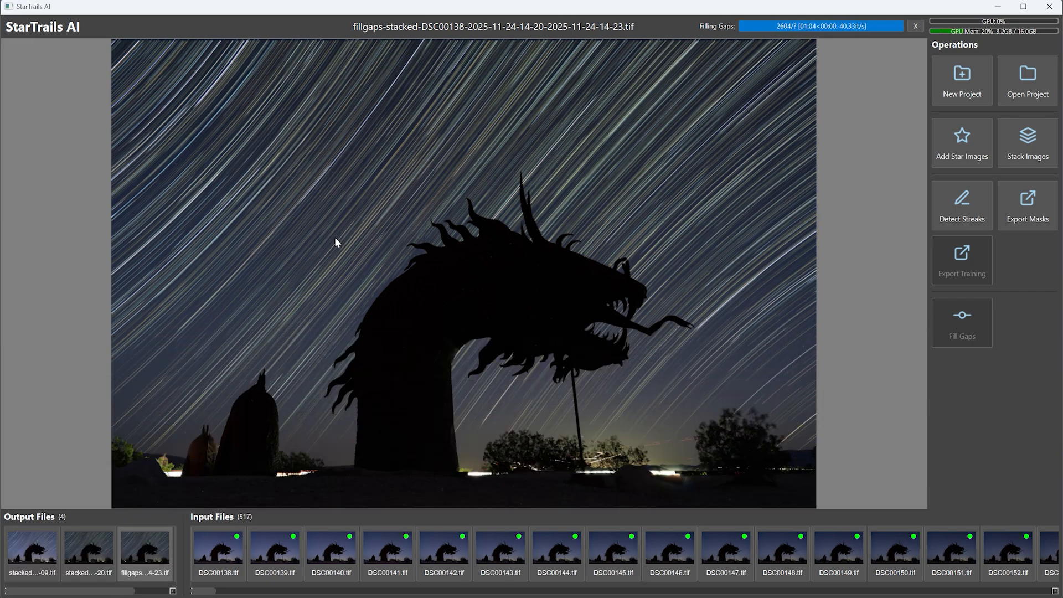
scroll(297, 187, up, 3)
scroll(297, 185, up, 2)
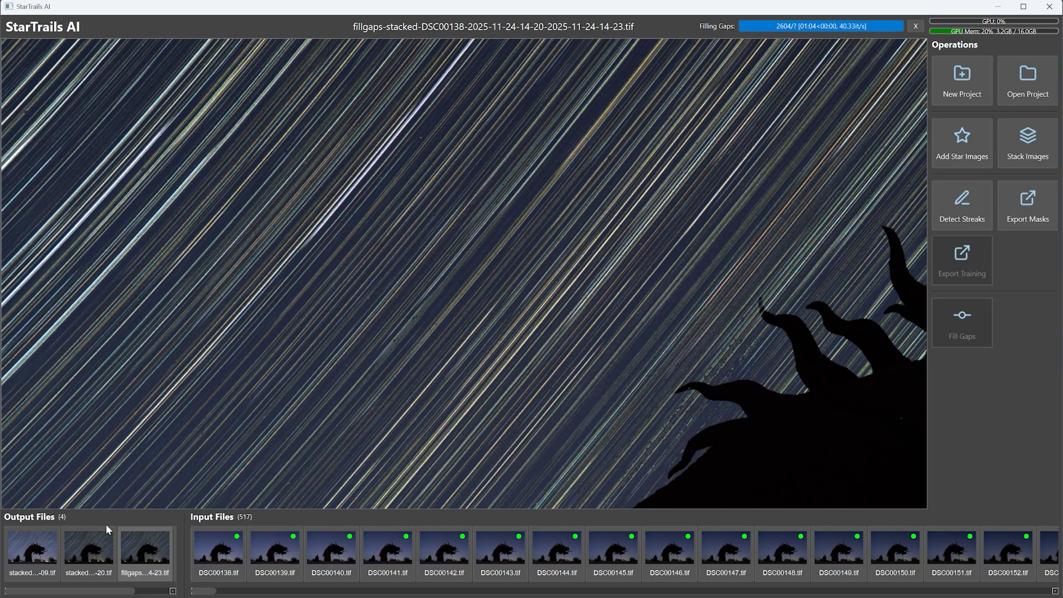
click(101, 548)
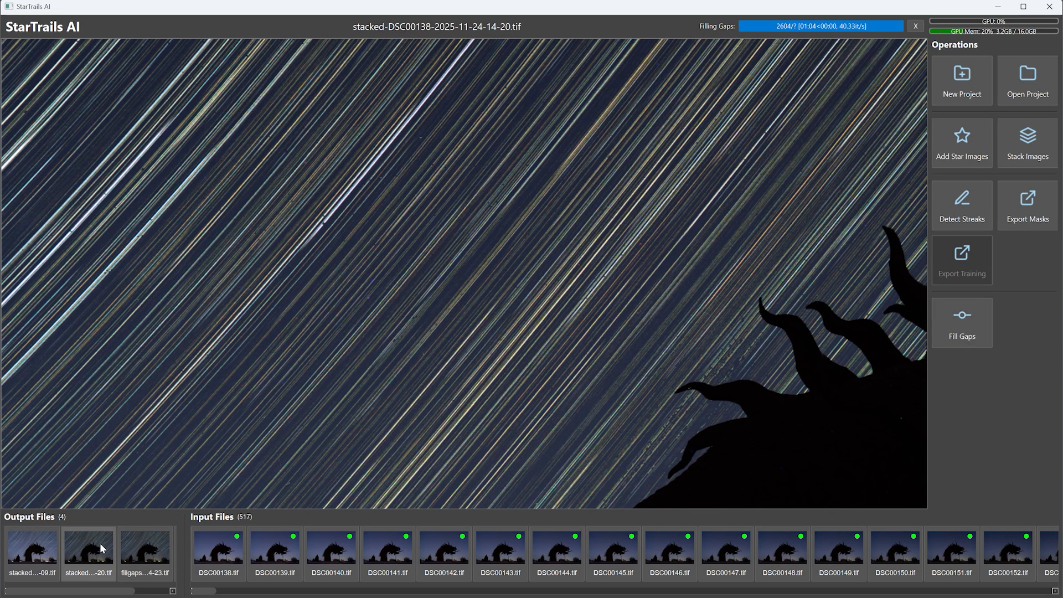
click(152, 548)
click(103, 549)
click(146, 552)
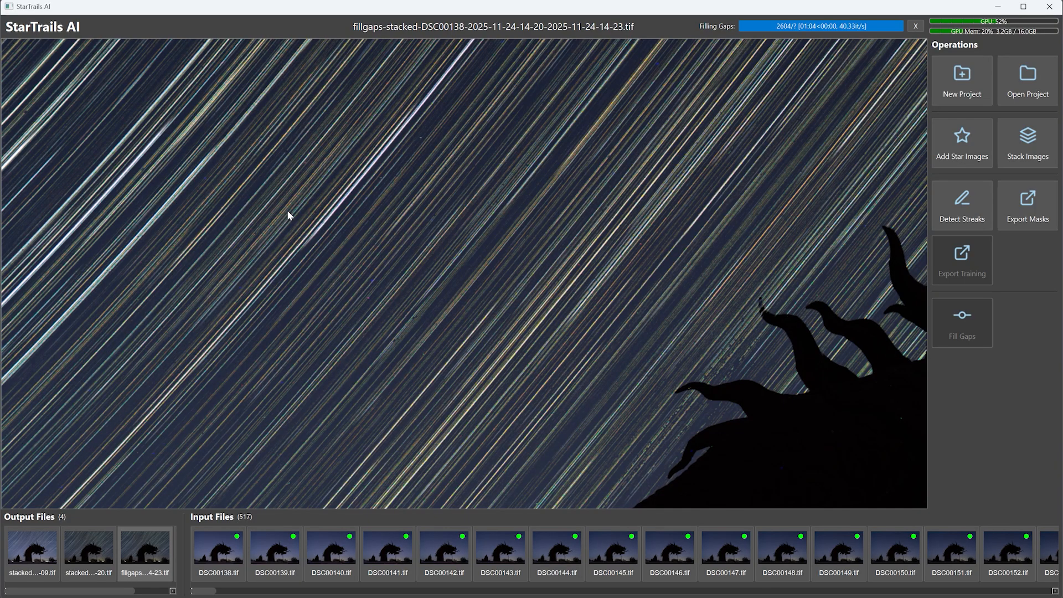
scroll(287, 210, down, 7)
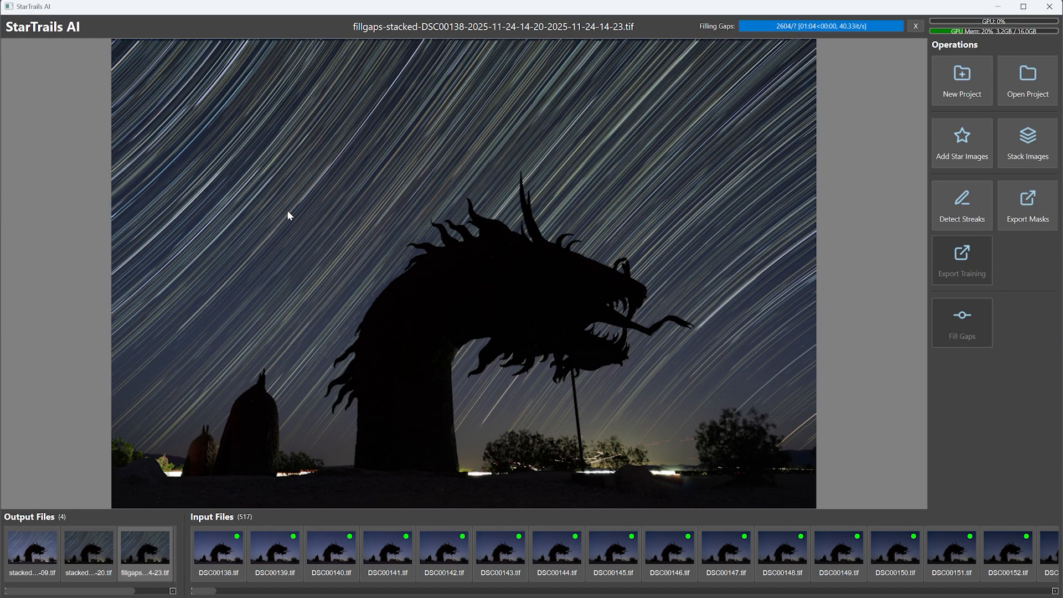